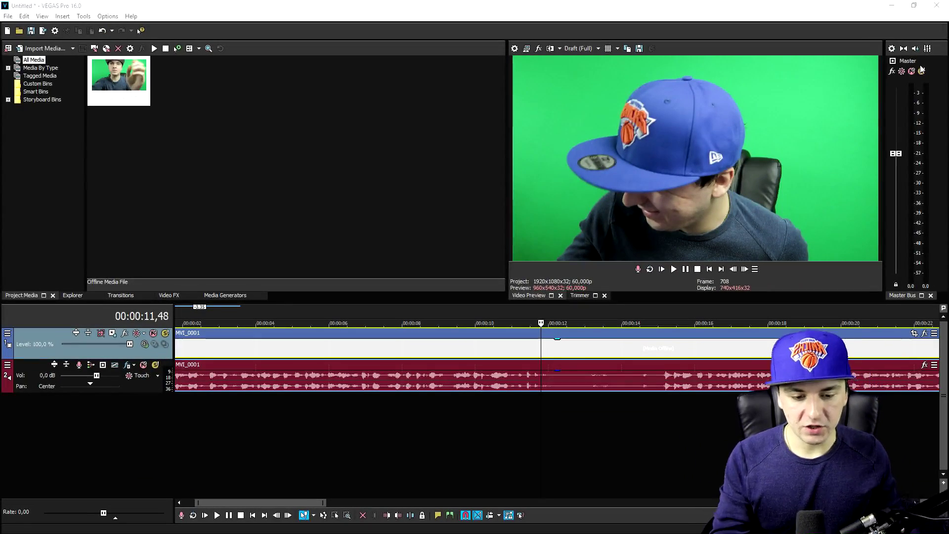
Zoom the timeline and relink the offline MVI_0001.MP4 clip.
scroll(447, 399, "down", 2)
scroll(420, 355, "down", 4)
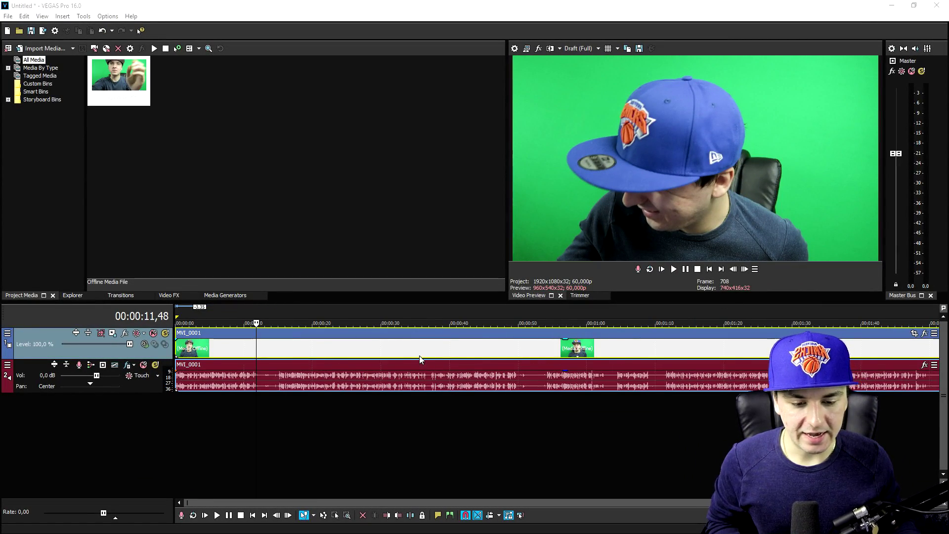
scroll(423, 355, "up", 3)
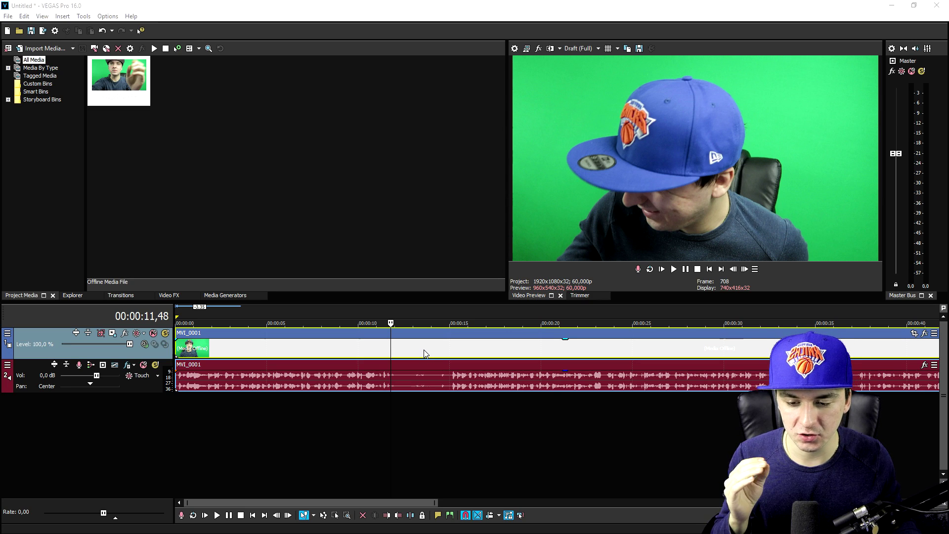
left_click(306, 173)
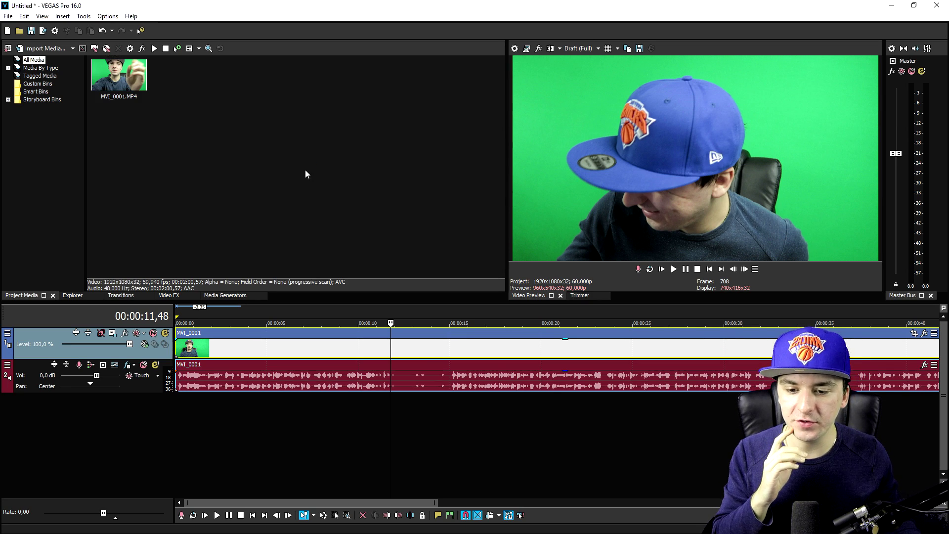
Show the Media Generators presets such as Checkerboard, Grate and Split Screen.
left_click(223, 296)
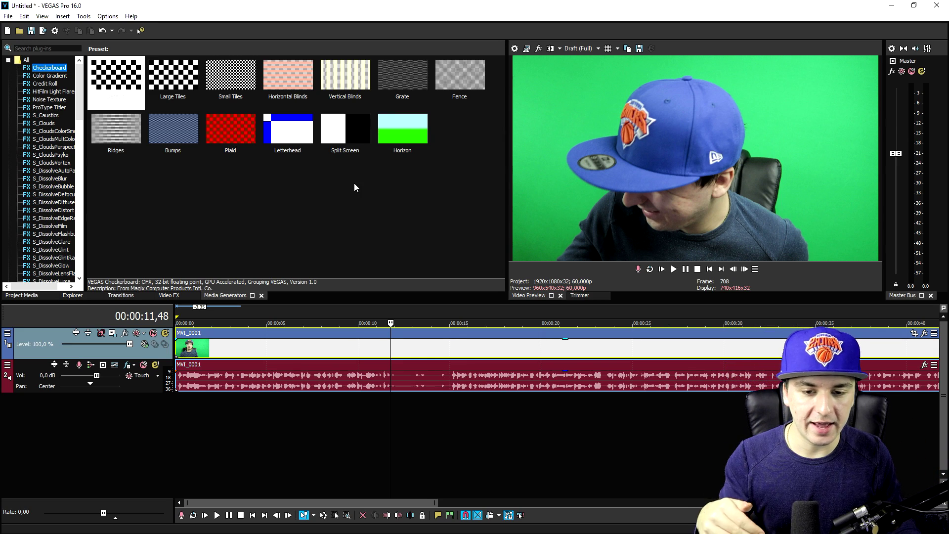
scroll(348, 341, "down", 2)
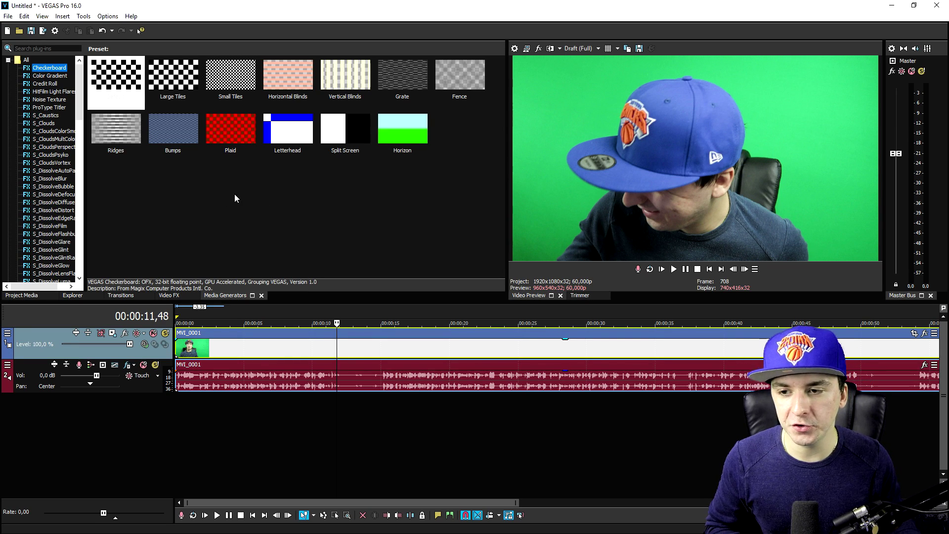
left_click(5, 16)
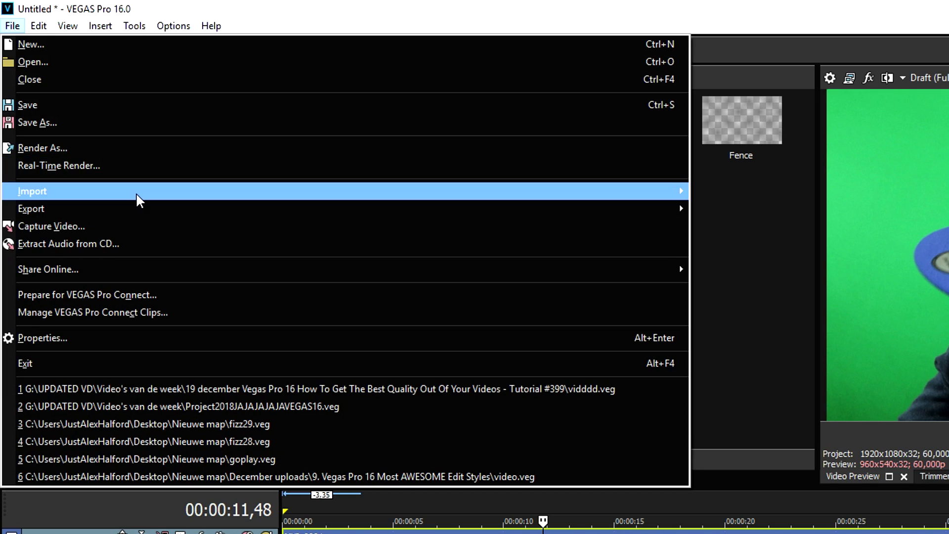
Return to Project Media and zoom the timeline out to show the whole MVI_0001 clip.
mouse_move(138, 198)
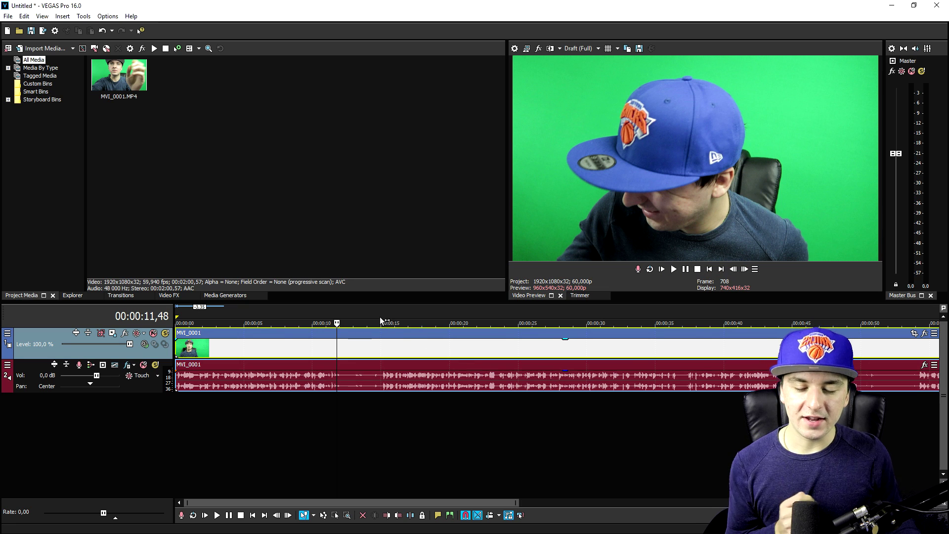
scroll(361, 348, "down", 5)
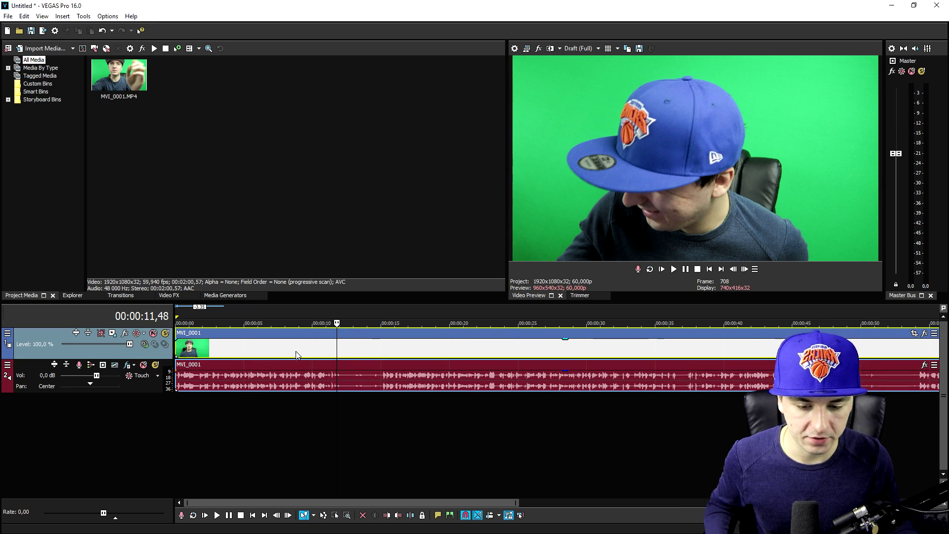
scroll(364, 354, "down", 3)
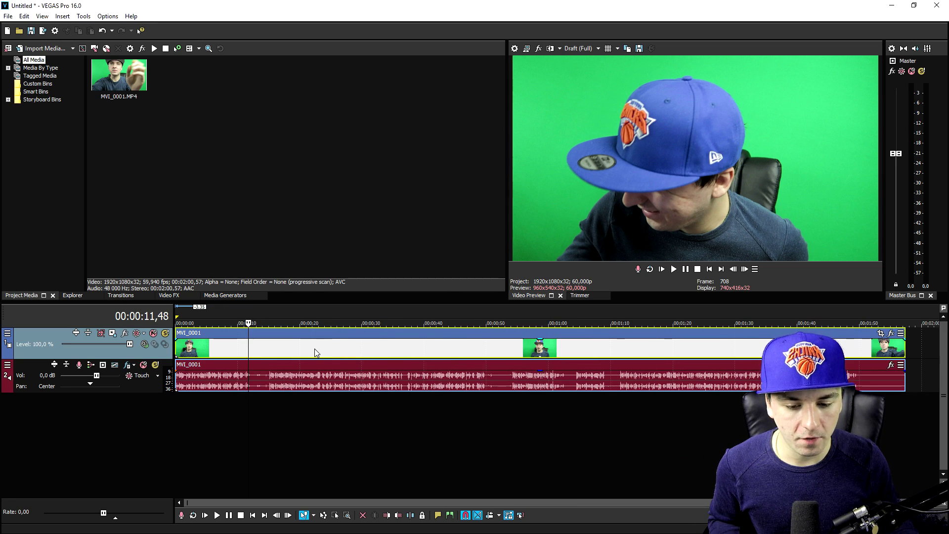
right_click(315, 352)
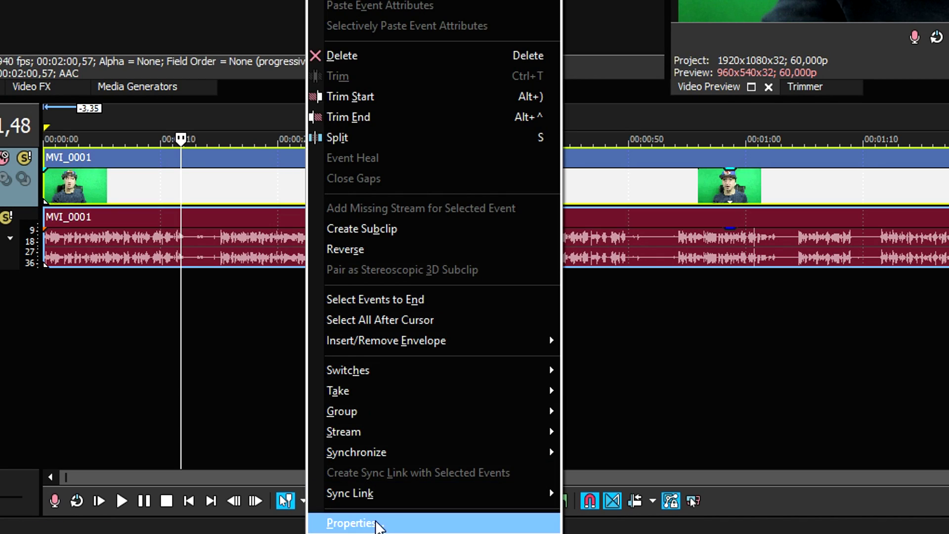
Set the MVI_0001 clip's properties to Disable resample, then show the Video FX list.
left_click(341, 527)
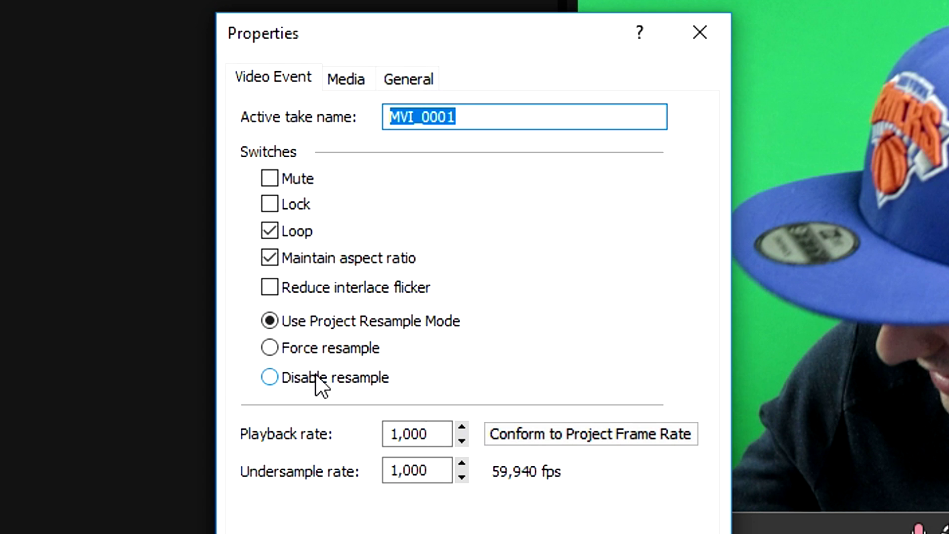
left_click(316, 377)
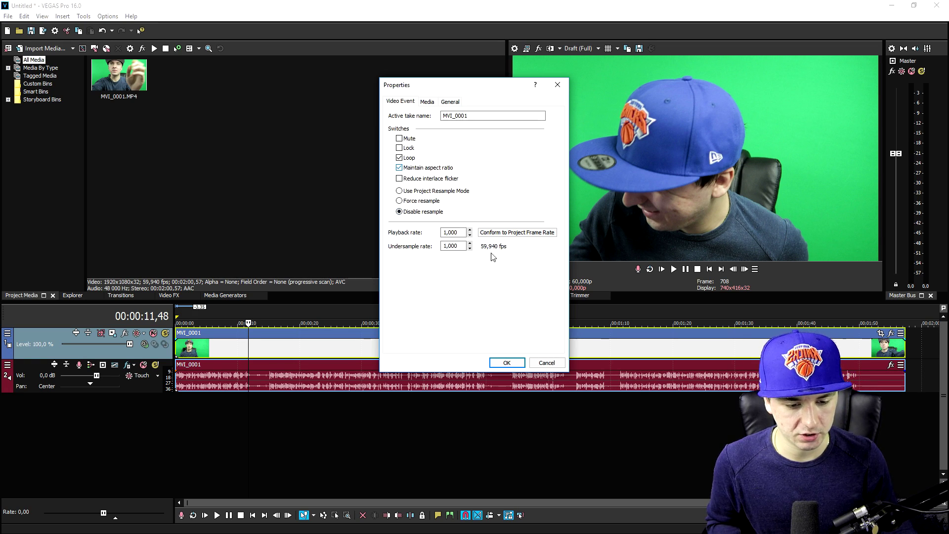
key("Return")
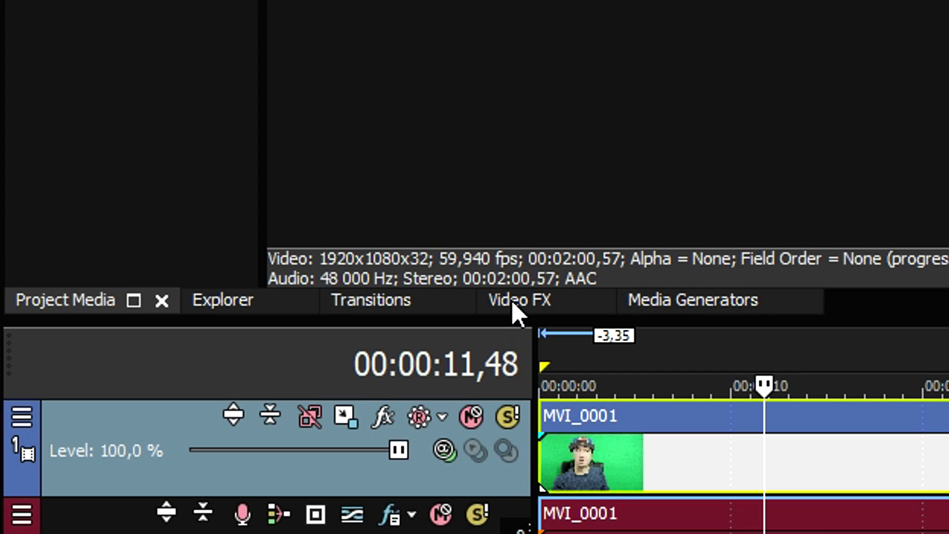
left_click(169, 297)
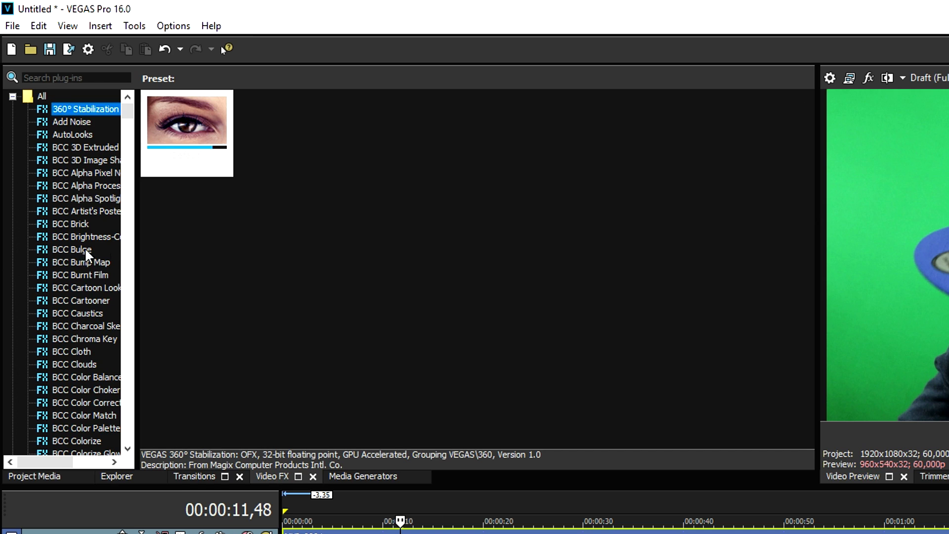
Apply the (Default) Brightness and Contrast preset to MVI_0001 and raise contrast to about 0,211.
scroll(72, 239, "down", 20)
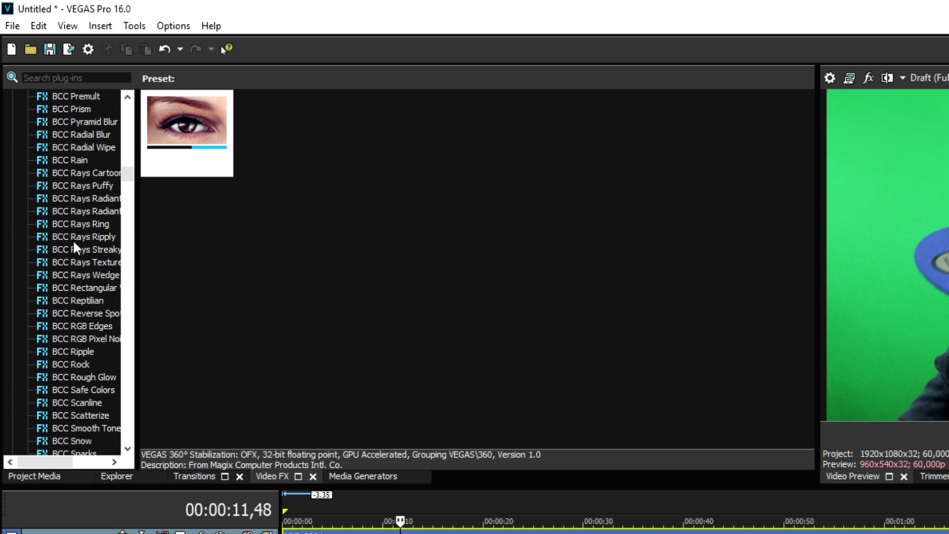
scroll(73, 239, "down", 20)
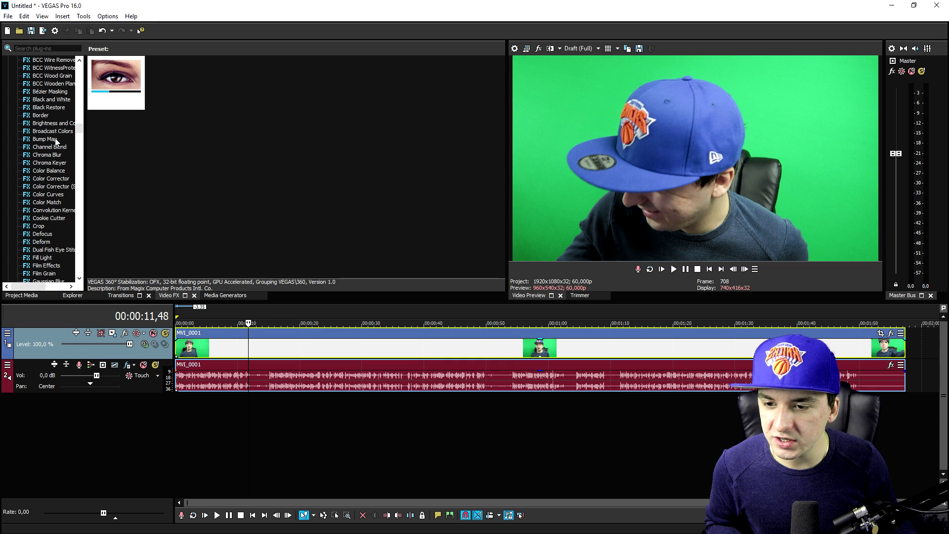
left_click(51, 123)
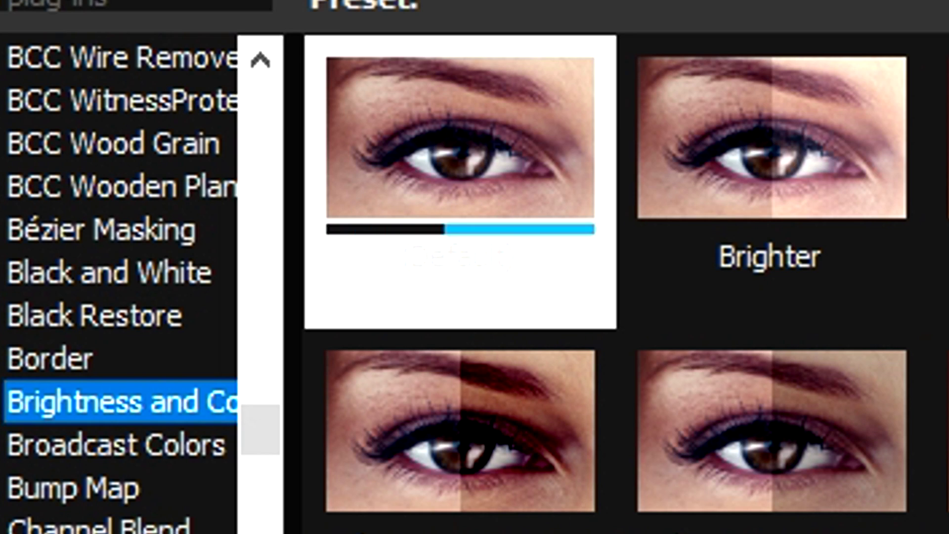
left_click(445, 159)
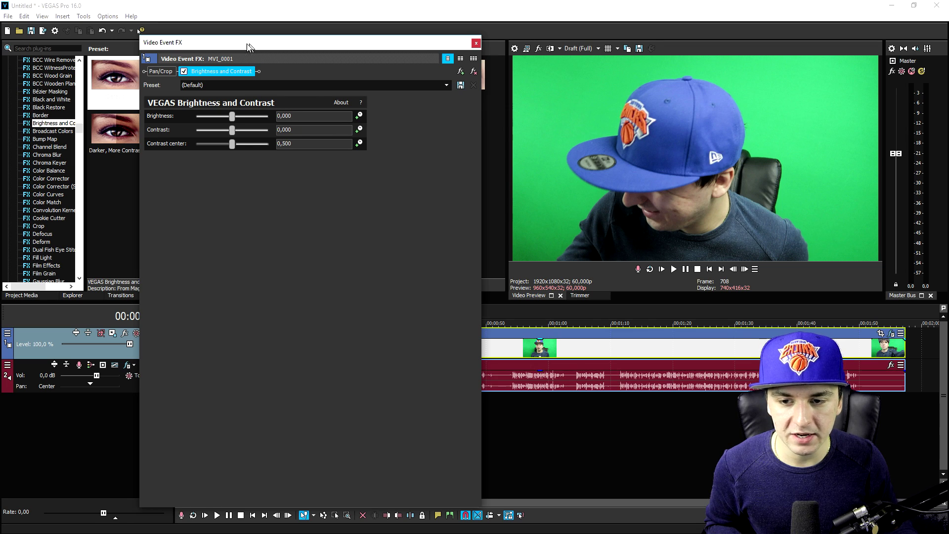
left_click_drag(247, 44, 230, 44)
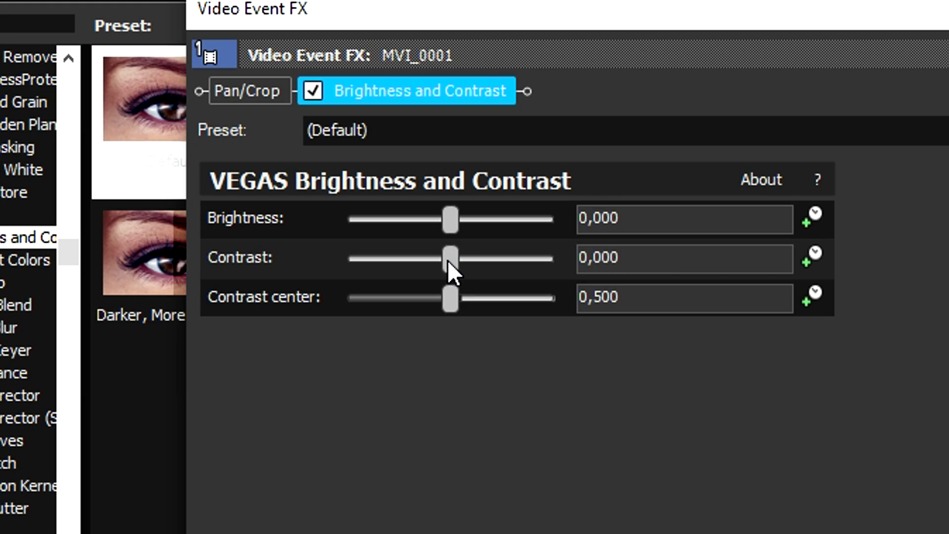
left_click_drag(449, 261, 455, 261)
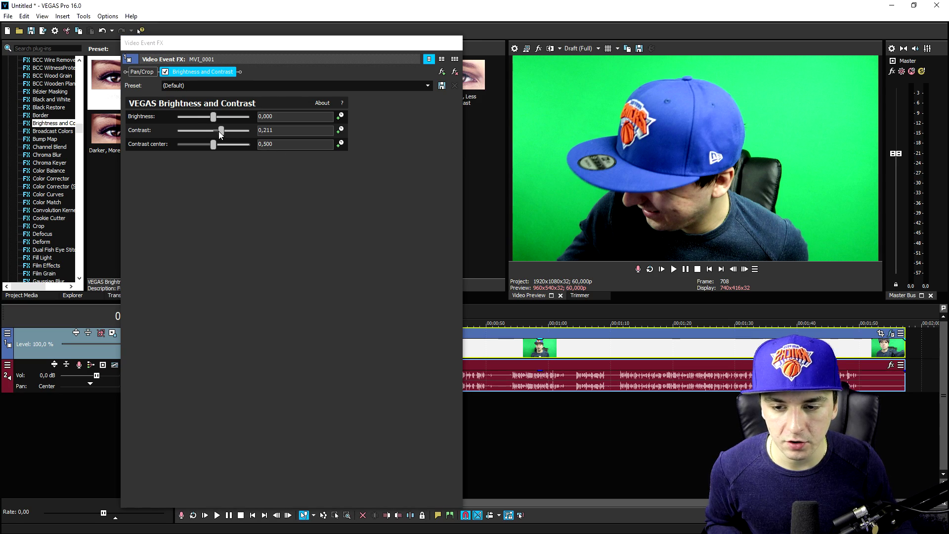
left_click(458, 43)
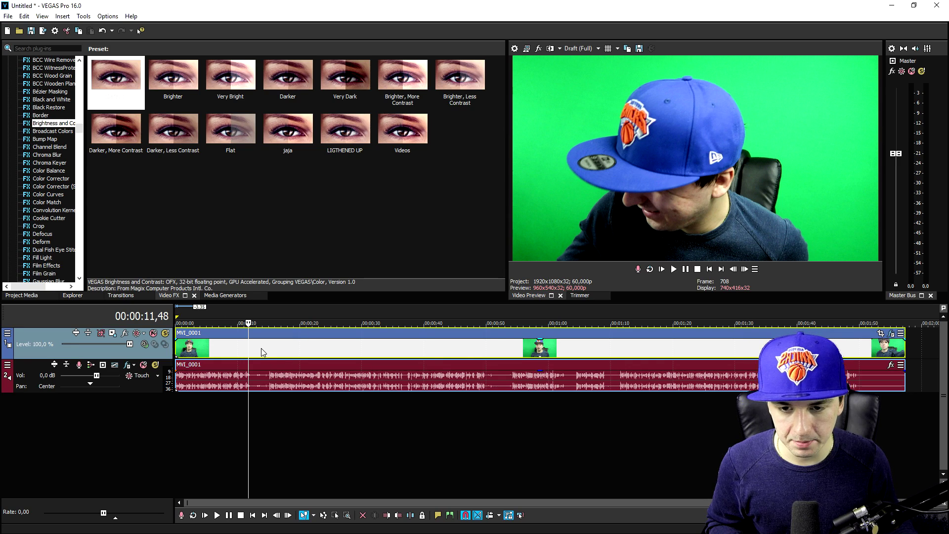
Switch to Media Generators and set a loop region from the clip's end to the playhead.
left_click(112, 88)
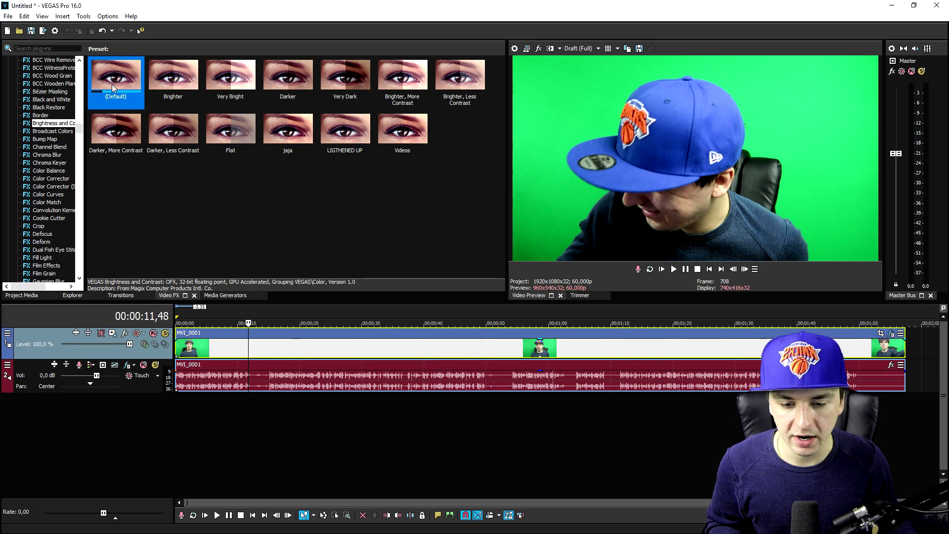
left_click(225, 295)
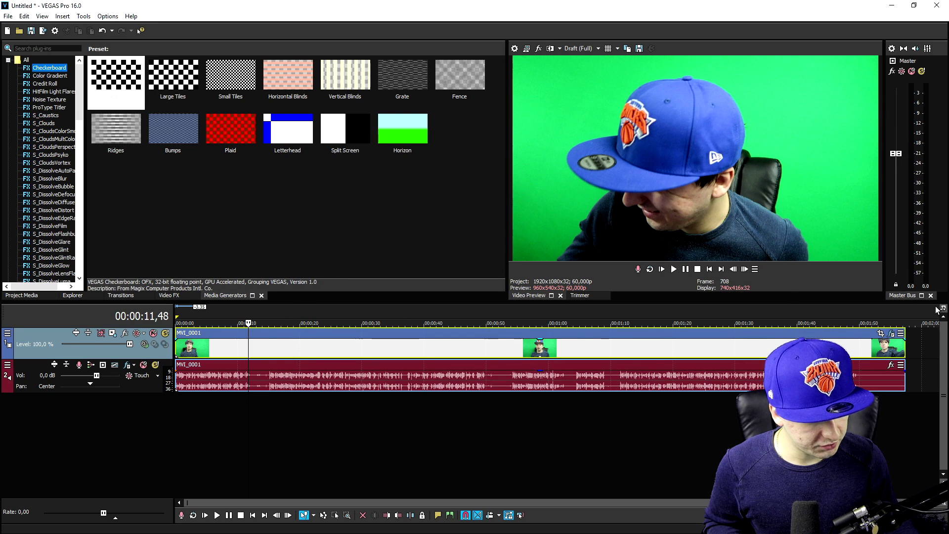
left_click_drag(914, 312, 249, 310)
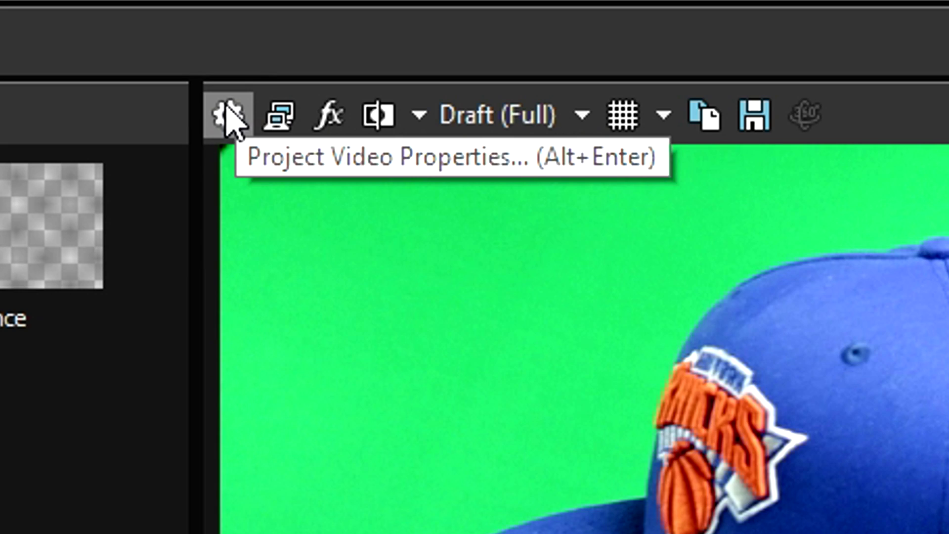
Set project video to square 1,0000 pixel aspect, Disable resample, and Best rendering quality.
left_click(228, 111)
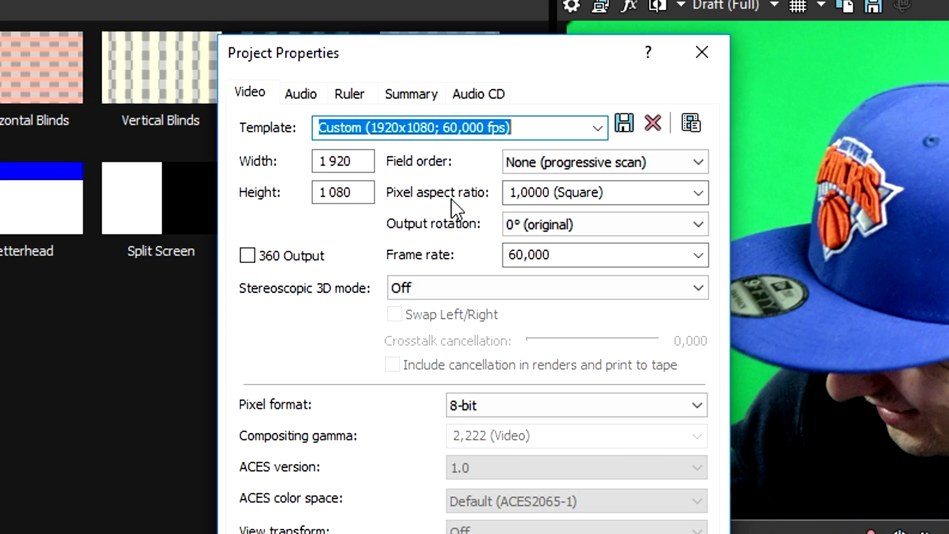
left_click(695, 193)
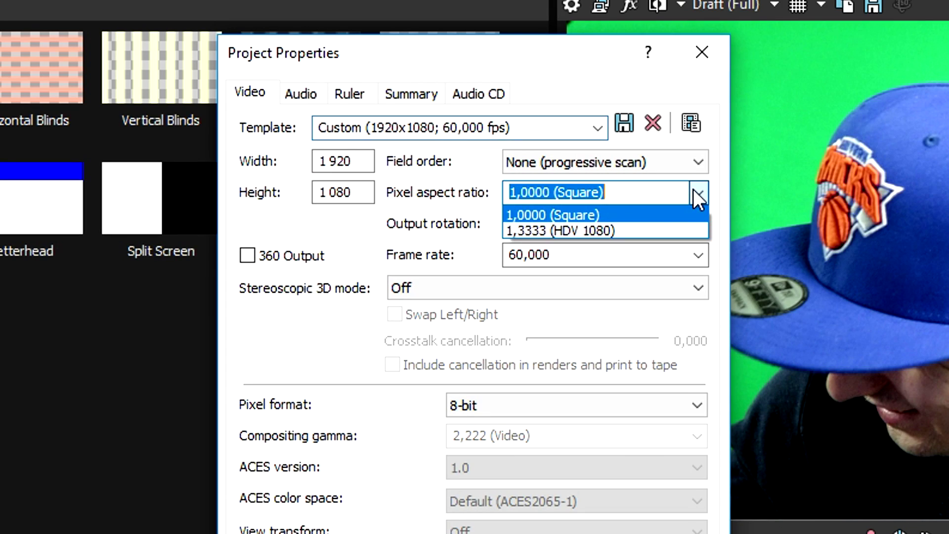
left_click(640, 207)
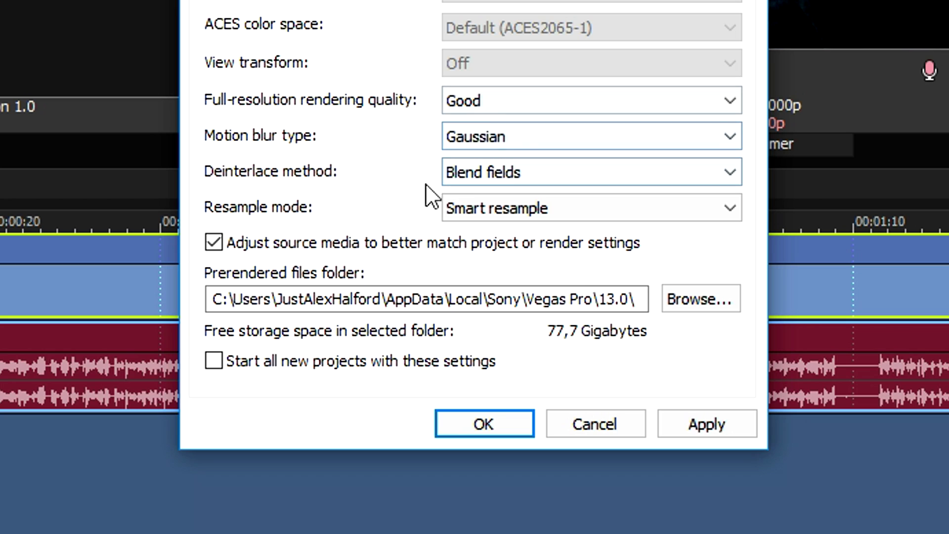
left_click(482, 210)
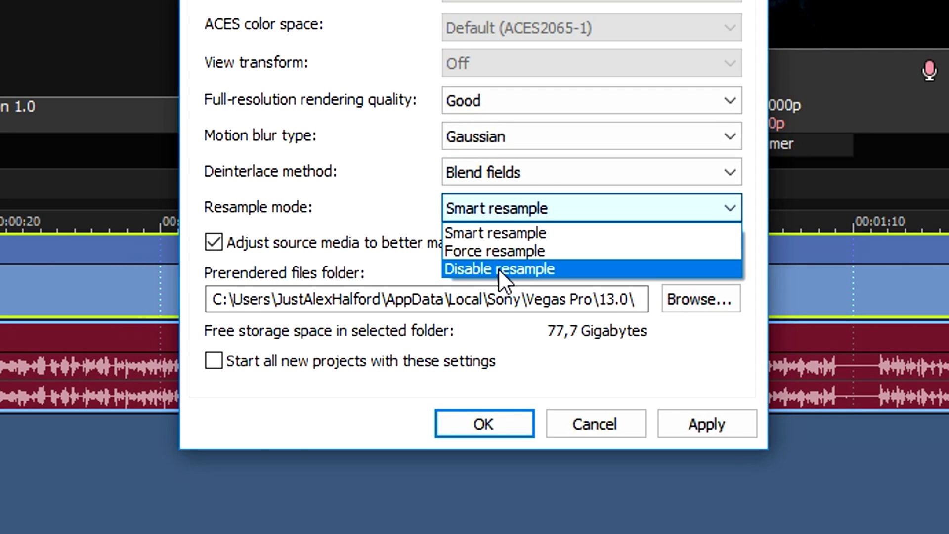
left_click(499, 269)
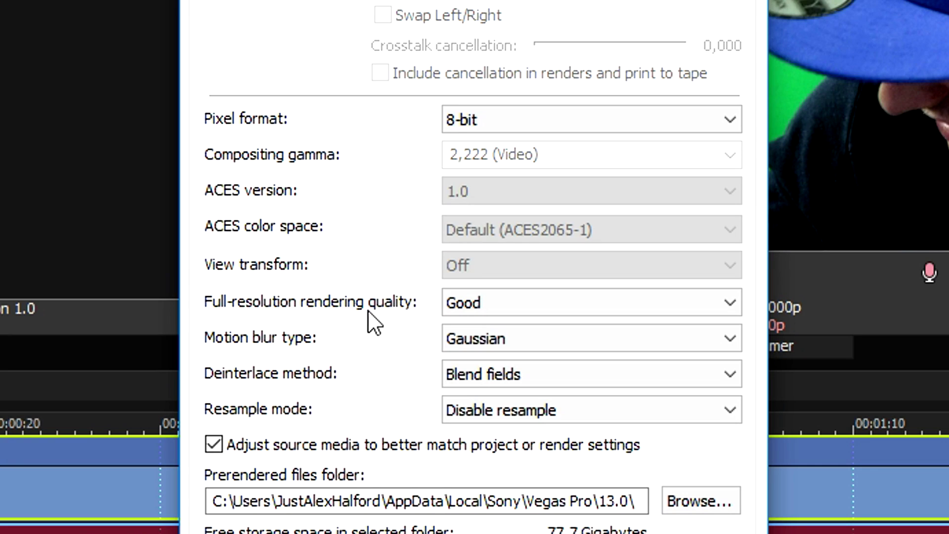
left_click(519, 322)
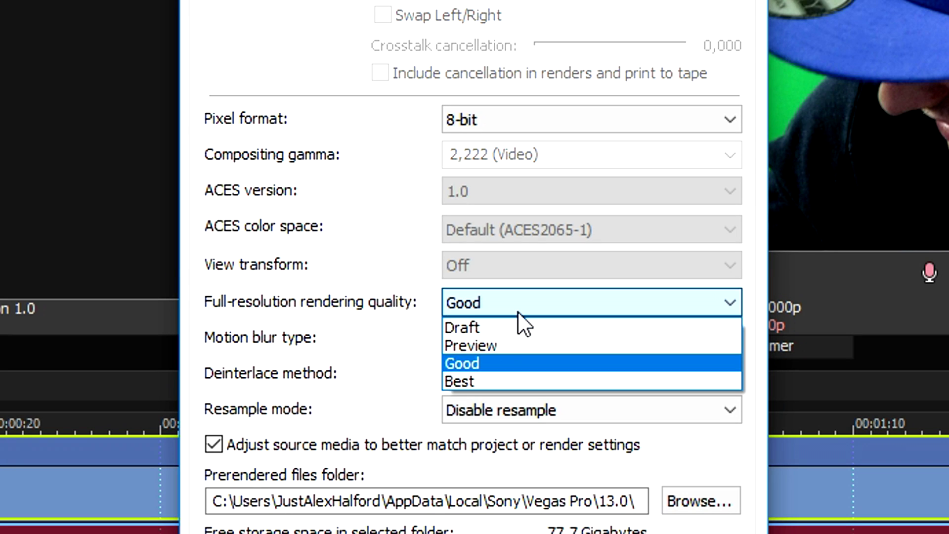
left_click(507, 378)
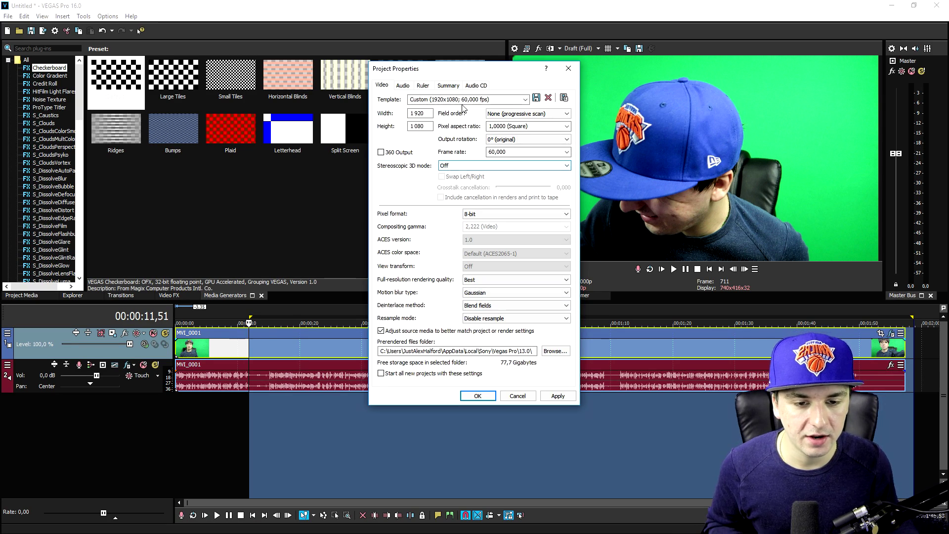
Save the project settings as template 'Render Match Template' and apply them.
left_click(459, 101)
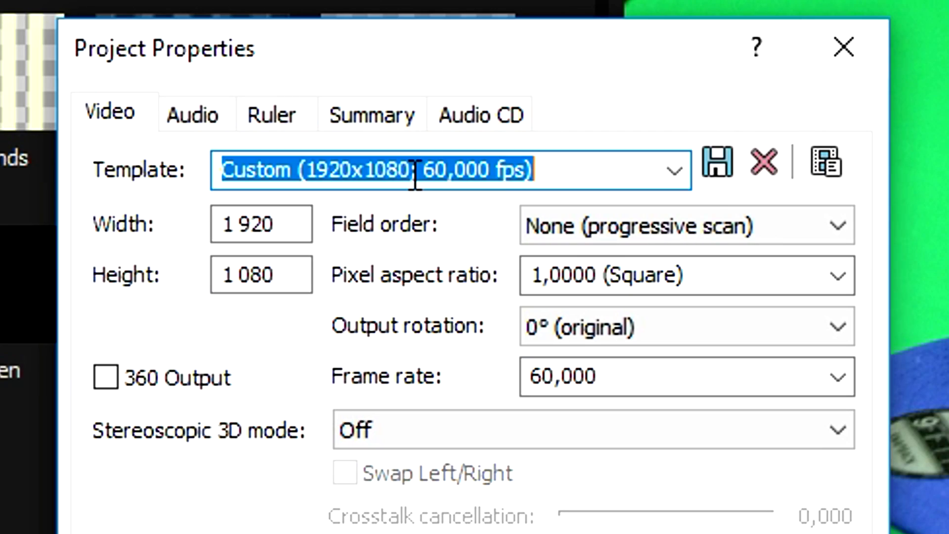
type("Render ")
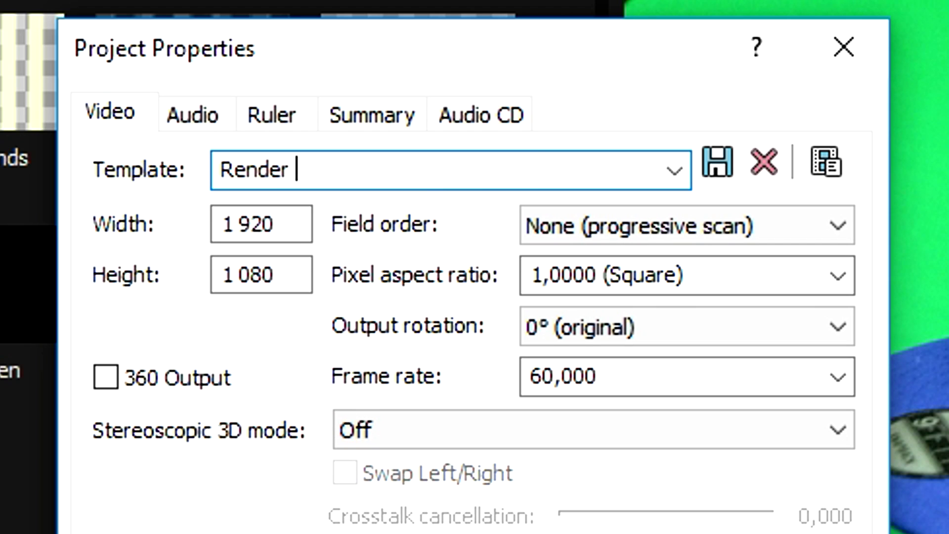
type("Match Template")
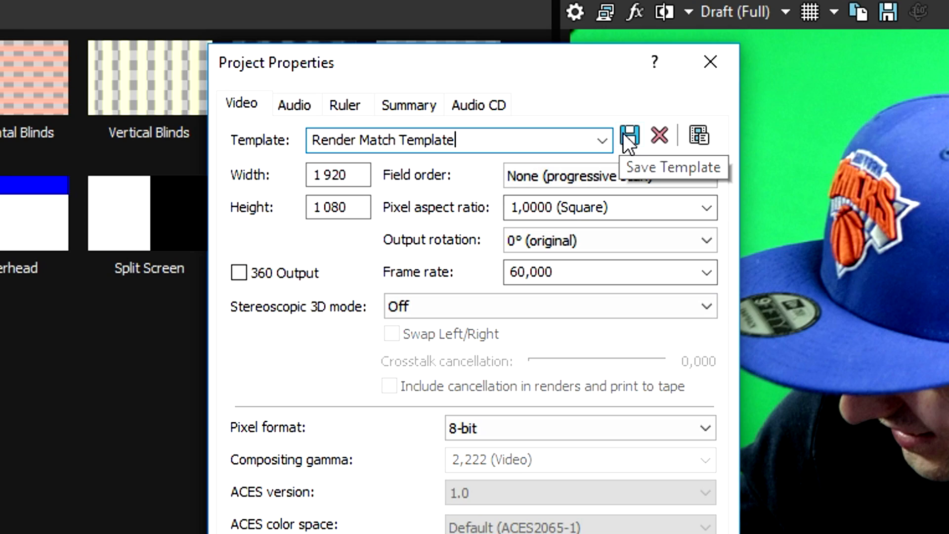
left_click(537, 97)
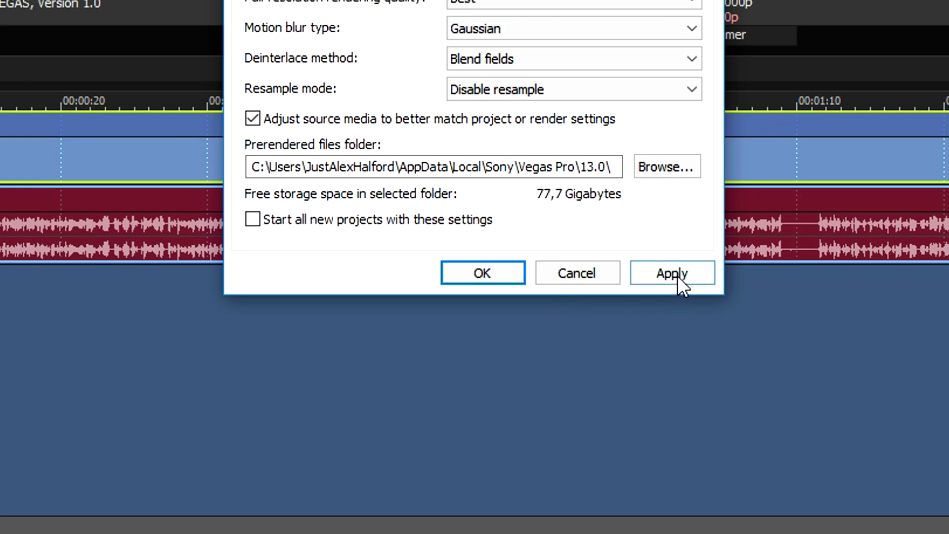
left_click(678, 276)
left_click(475, 396)
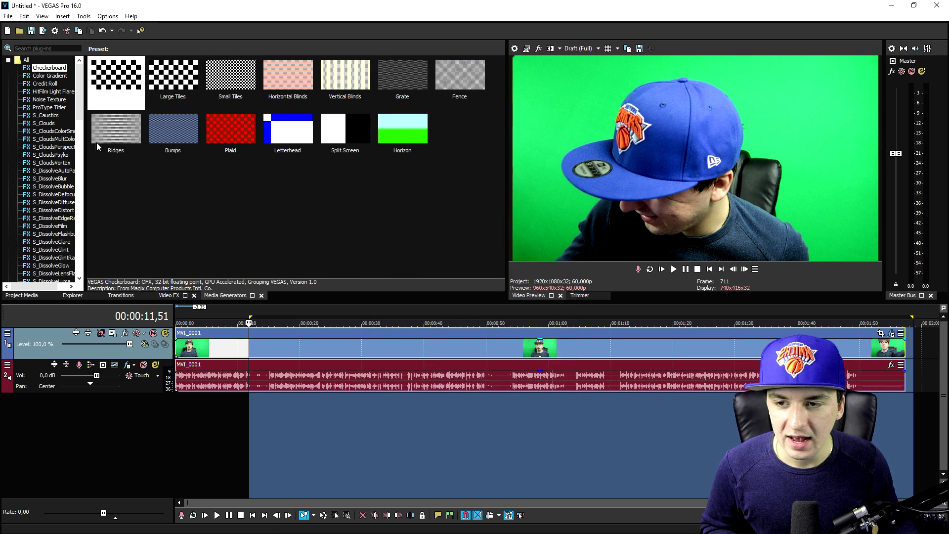
Open Render As and select Sony AVC/MVC's Internet 1920x1080-30p template.
left_click(10, 16)
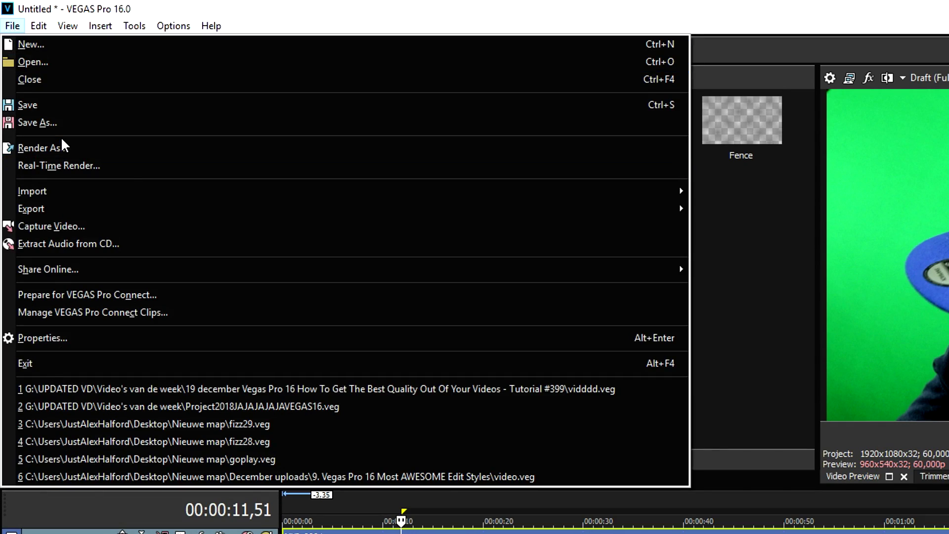
left_click(40, 147)
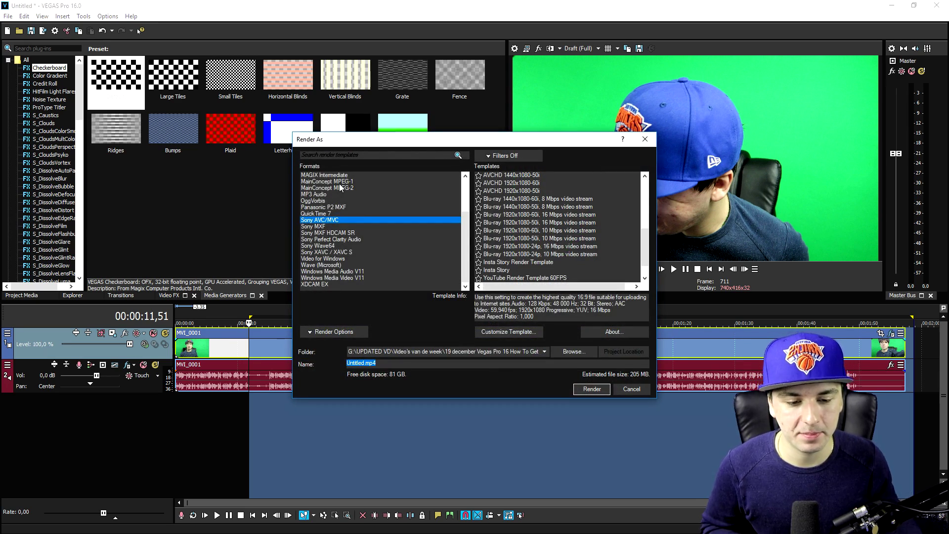
left_click(325, 221)
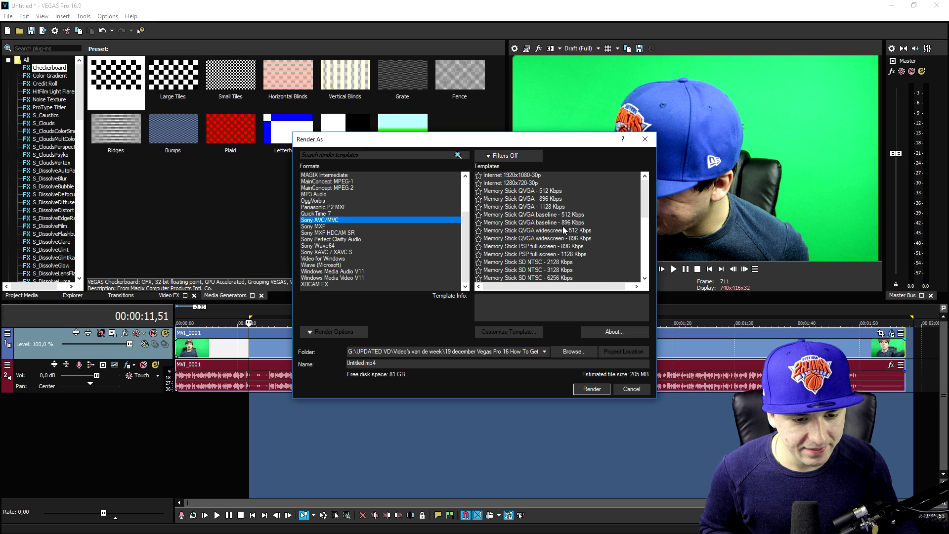
scroll(600, 201, "down", 10)
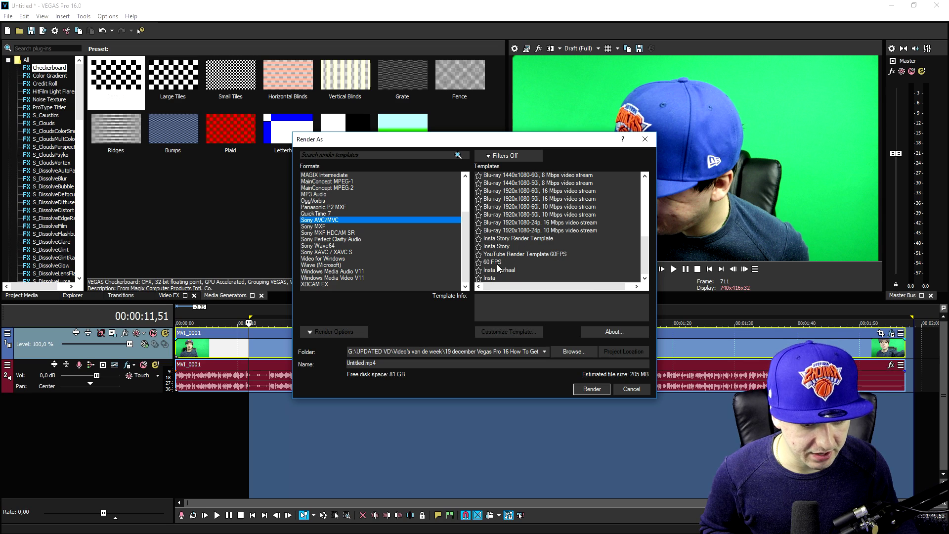
left_click(499, 267)
scroll(514, 243, "up", 5)
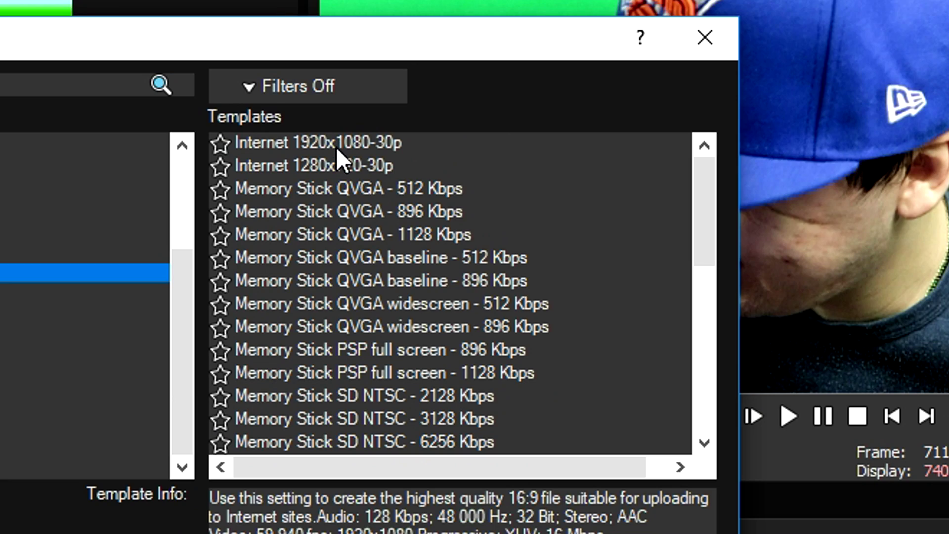
left_click(519, 176)
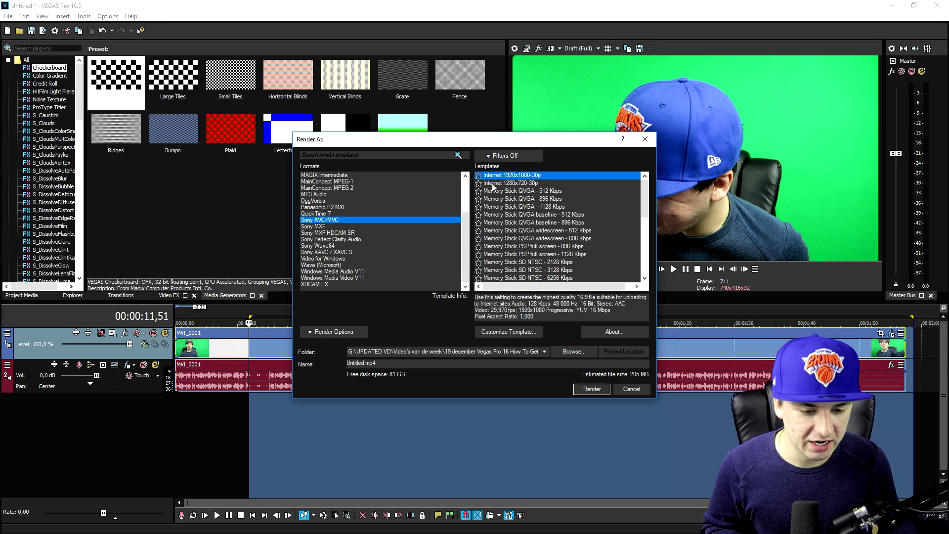
left_click_drag(552, 141, 390, 125)
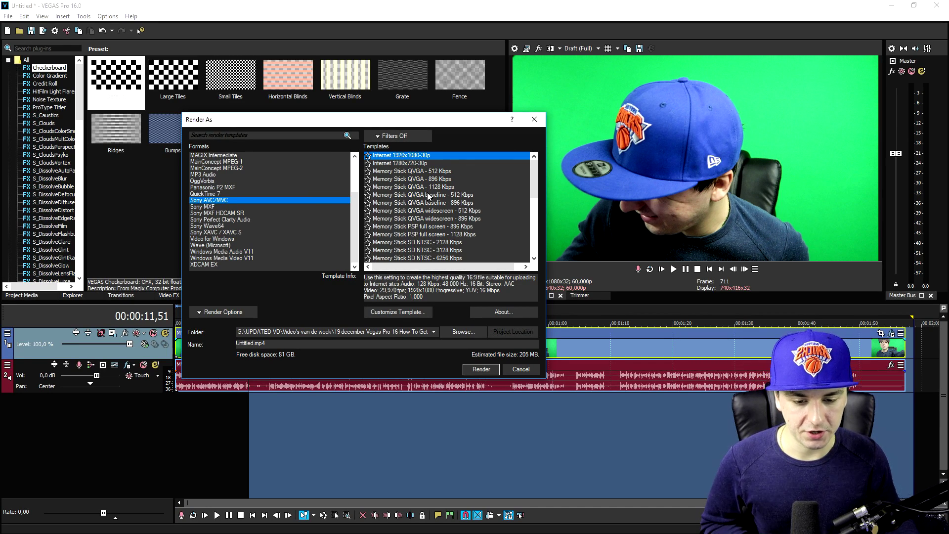
Customise the Internet 1920x1080-30p template with a frame rate of 60.
double_click(406, 157)
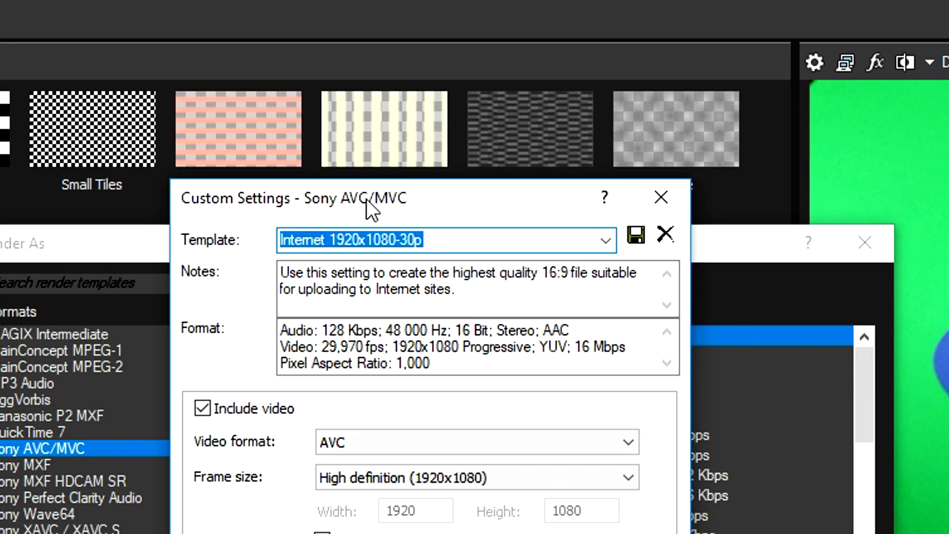
left_click_drag(366, 199, 408, 46)
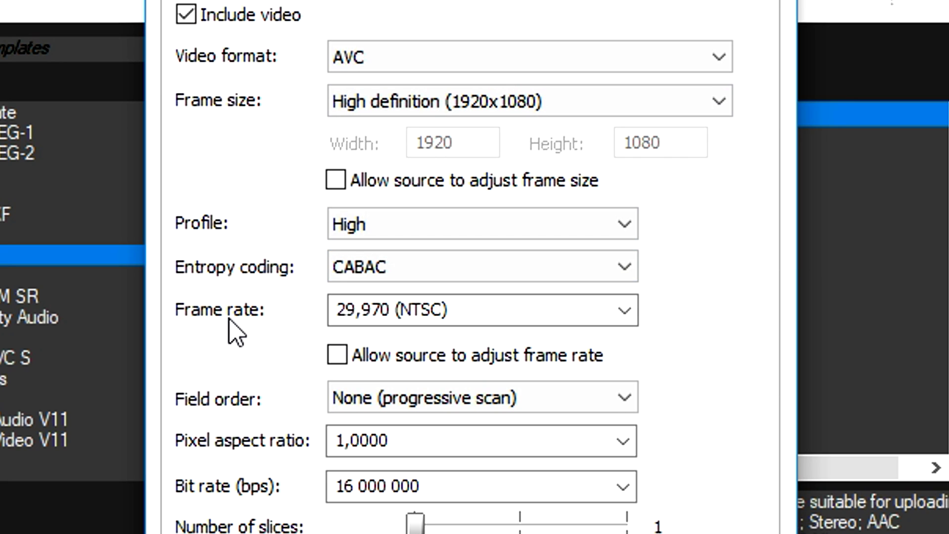
left_click(499, 312)
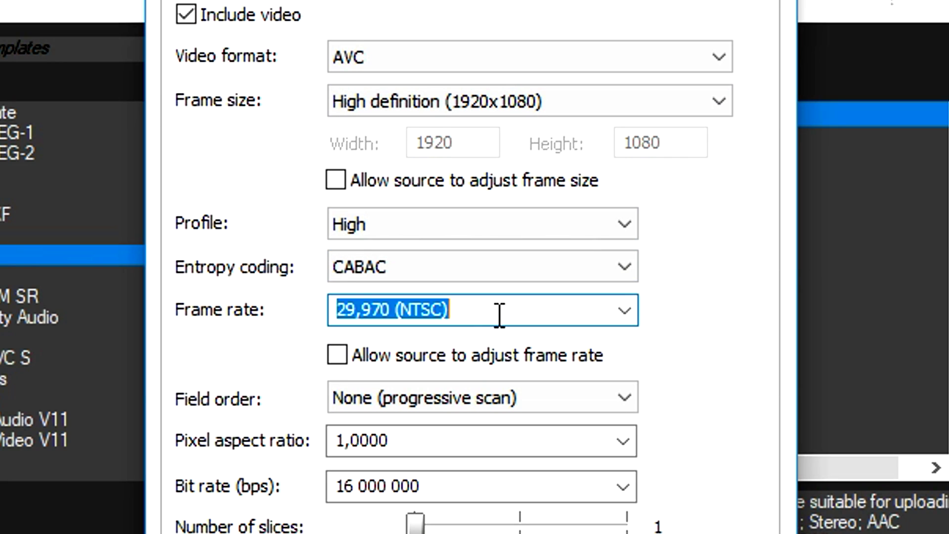
type("60")
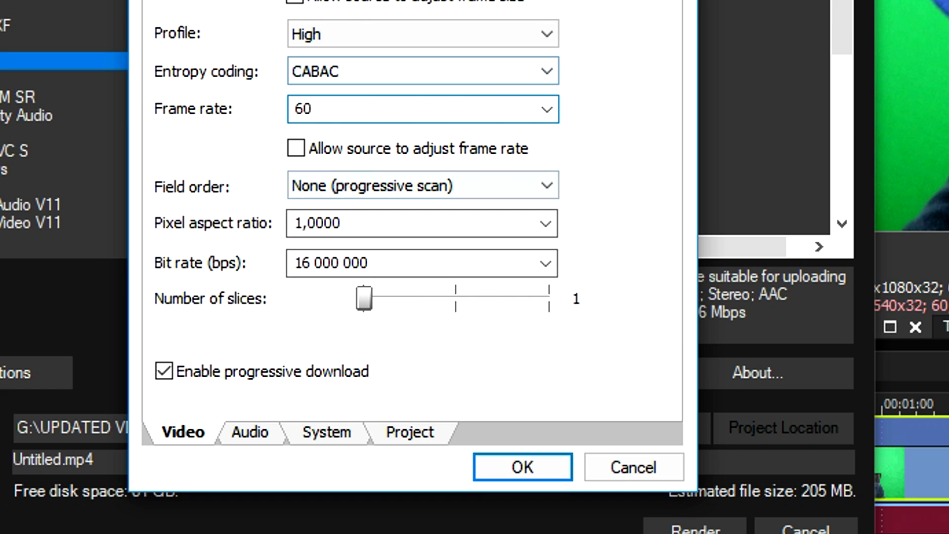
left_click(250, 432)
Keep audio enabled and set the video rendering quality to Best.
left_click(221, 186)
left_click(221, 186)
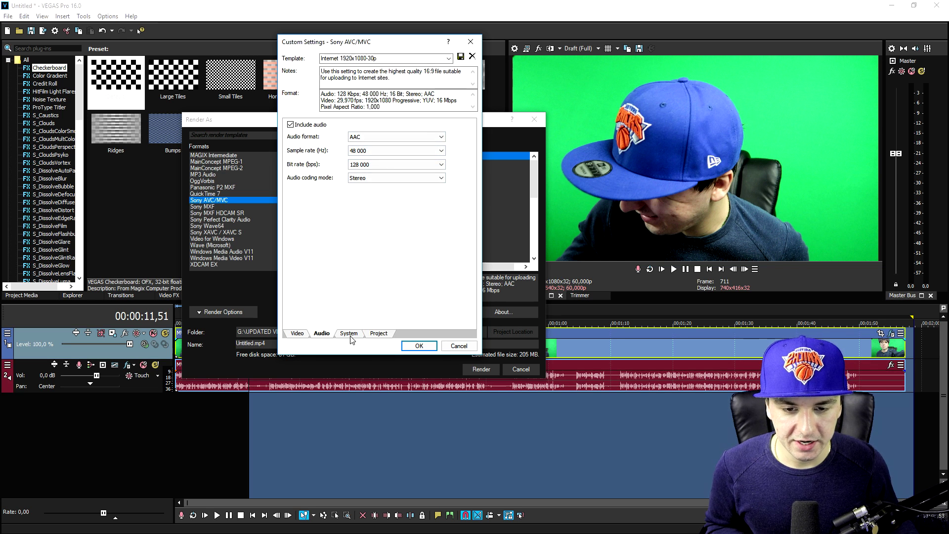
left_click(350, 335)
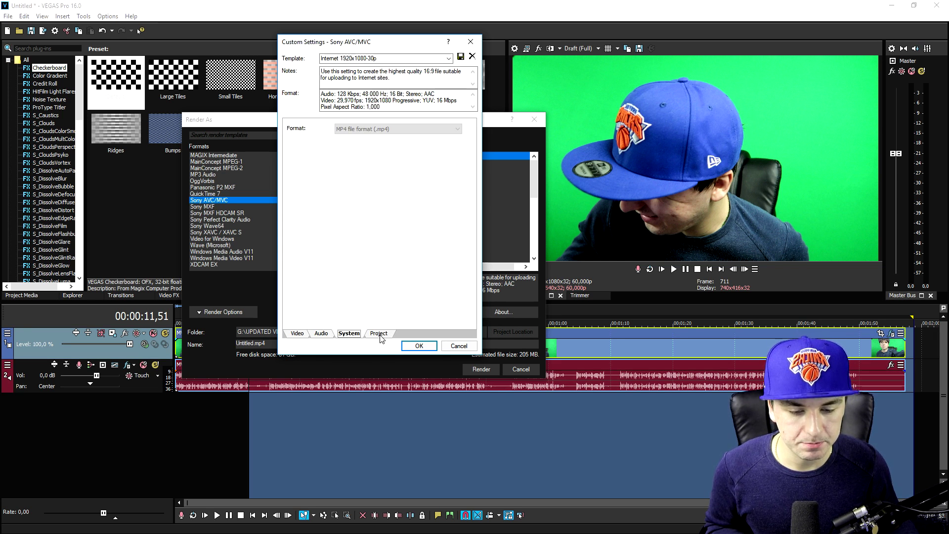
left_click(379, 334)
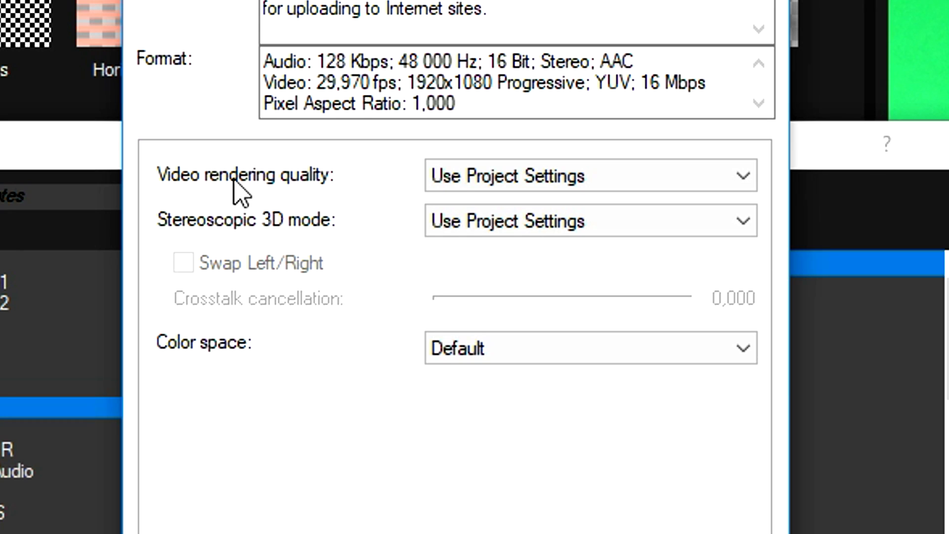
left_click(525, 182)
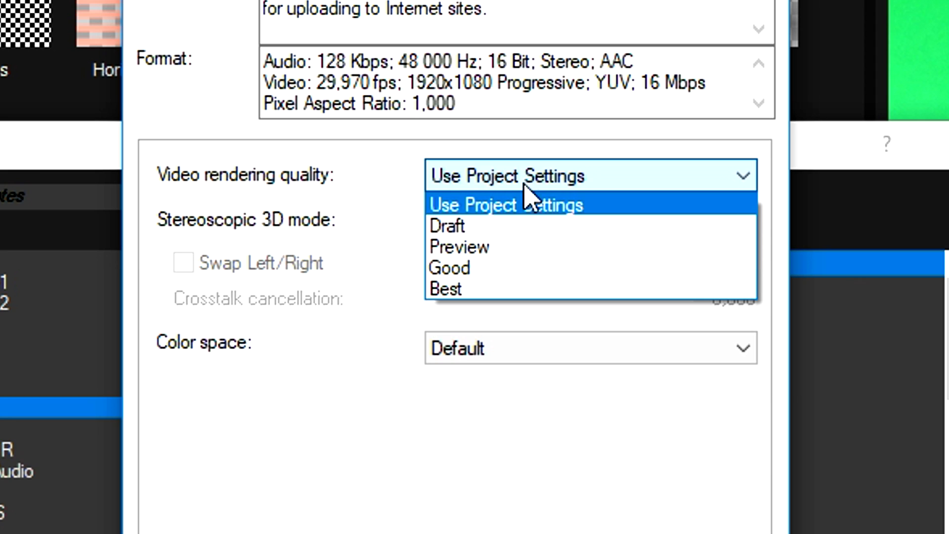
left_click(480, 293)
Save the customised render settings as a template named 60FPS.
left_click(390, 58)
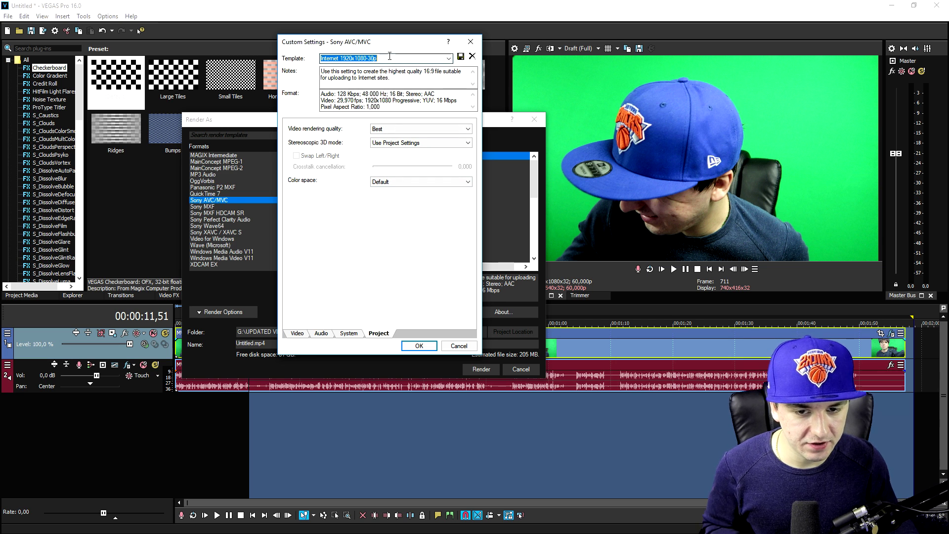
type("60FPS")
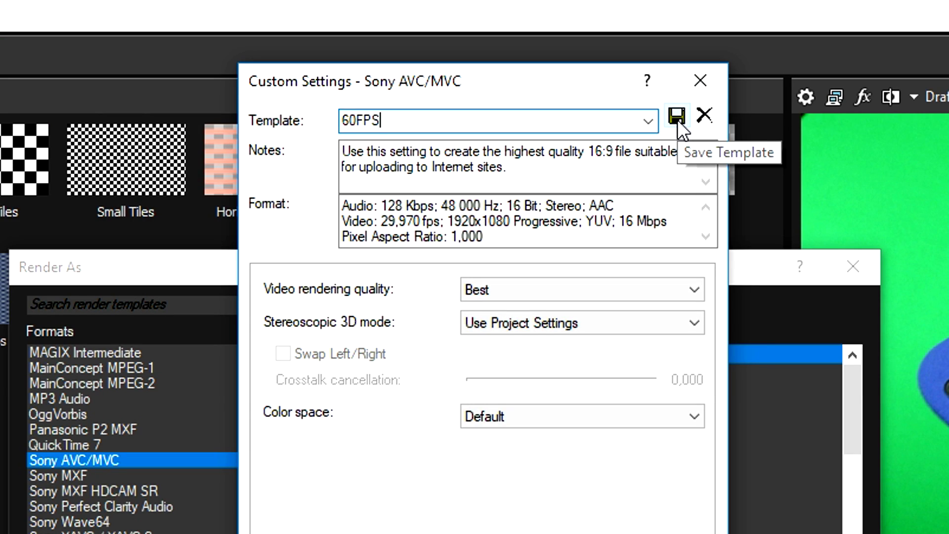
left_click(678, 119)
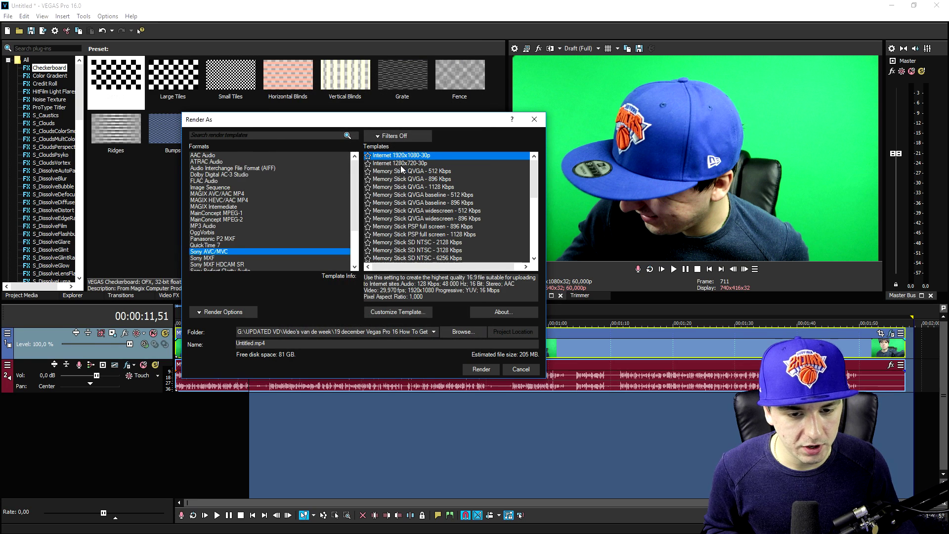
Select the saved 60 FPS template and close the Render As dialog.
scroll(410, 227, "down", 2)
scroll(410, 227, "down", 10)
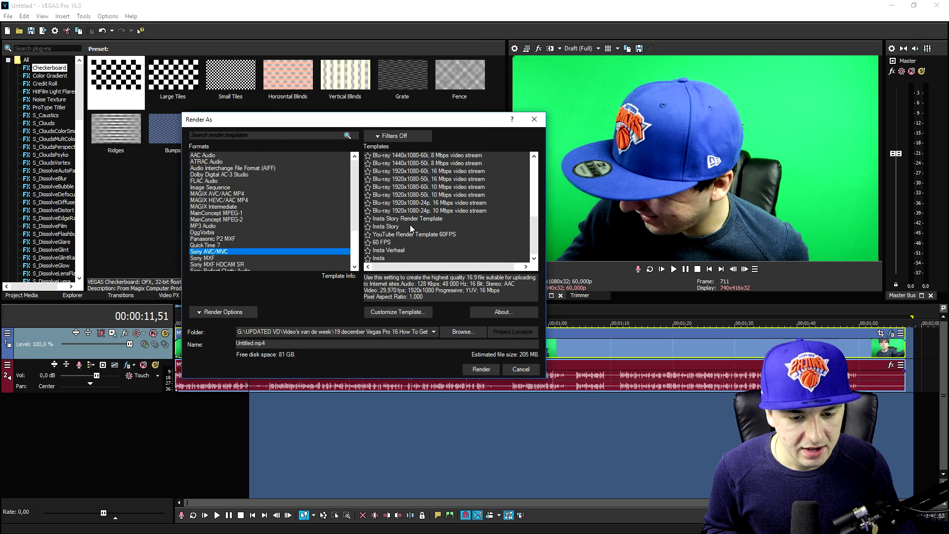
left_click(388, 242)
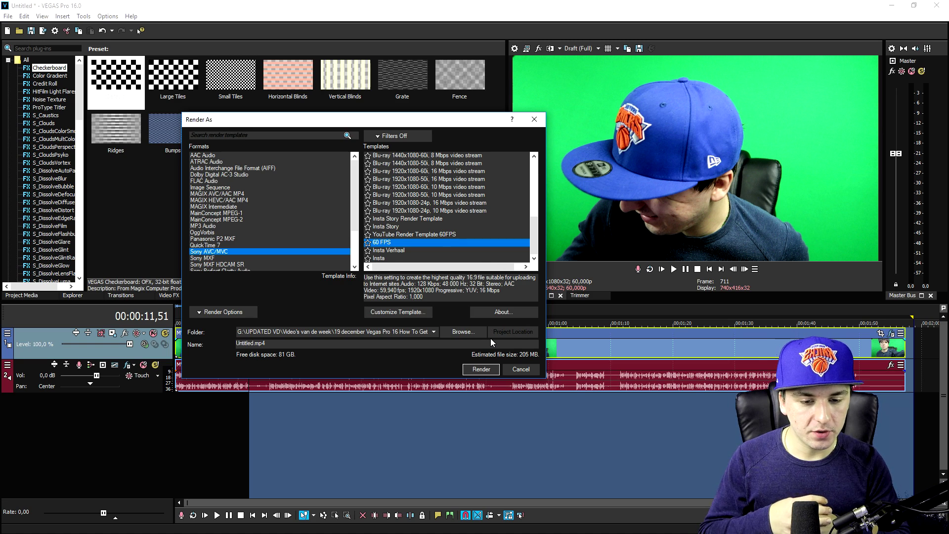
left_click(521, 369)
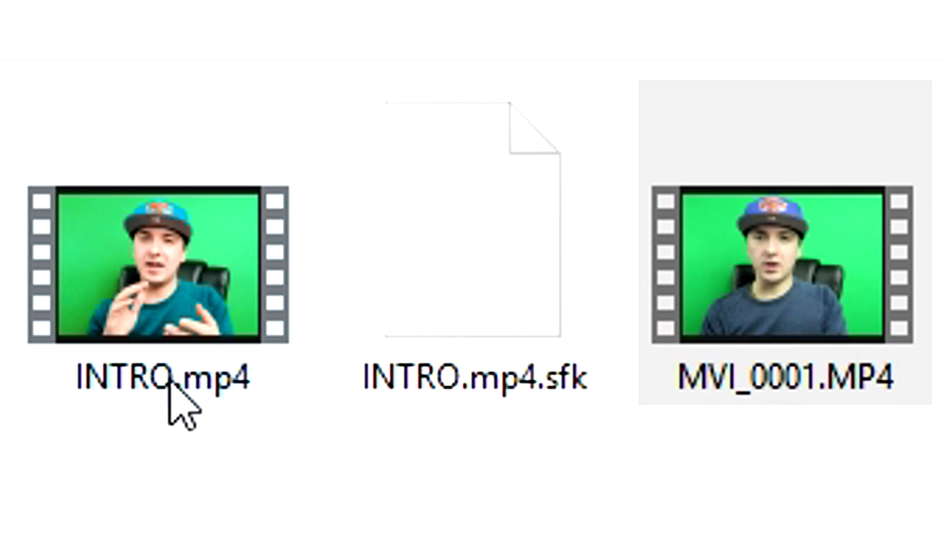
Play INTRO.mp4 in the media player, then close the player.
mouse_move(170, 382)
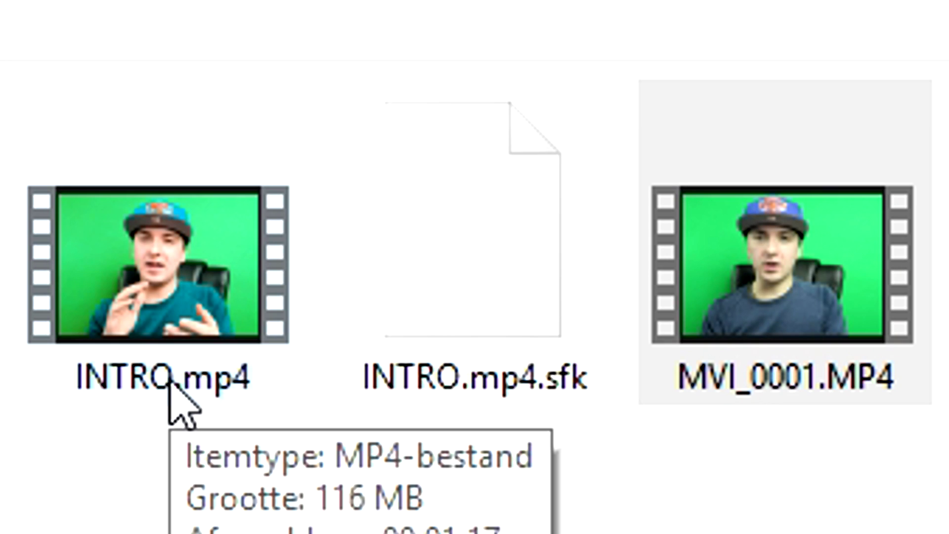
double_click(170, 381)
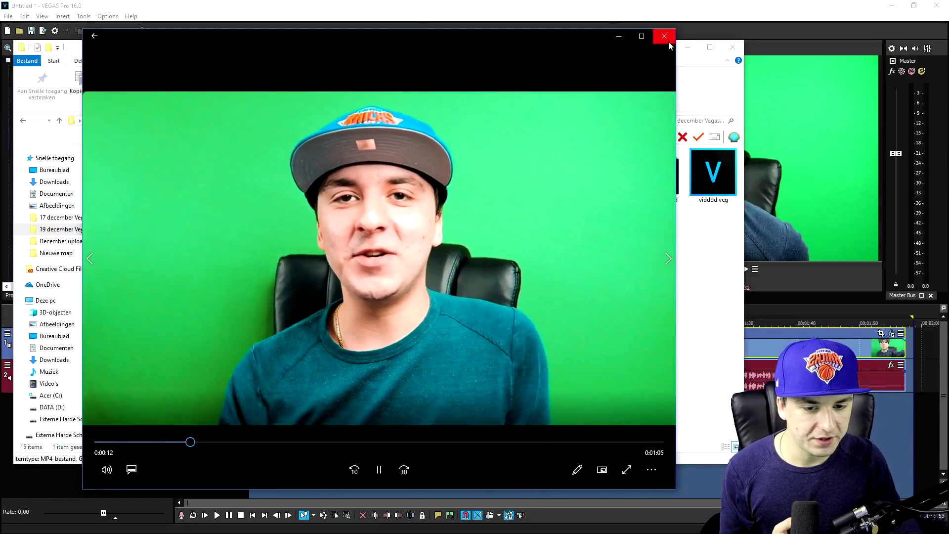
left_click(664, 36)
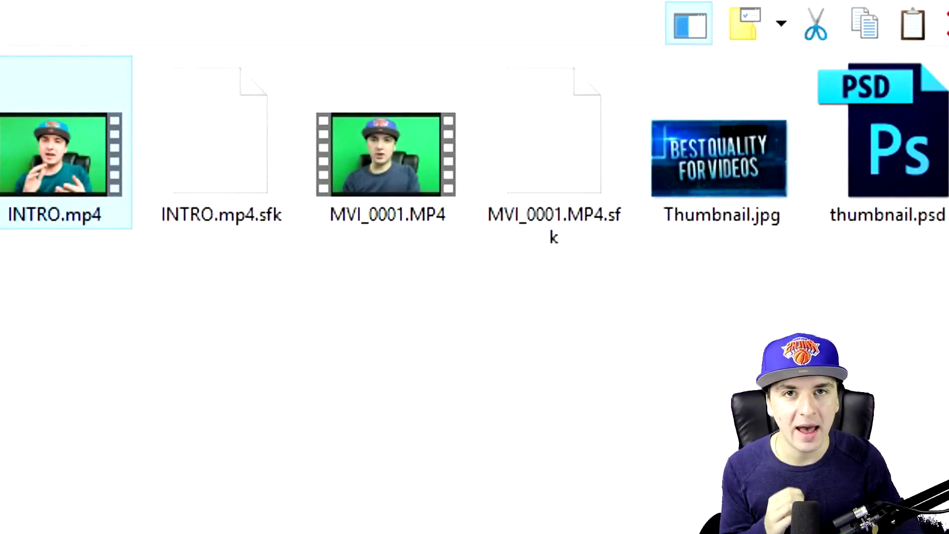